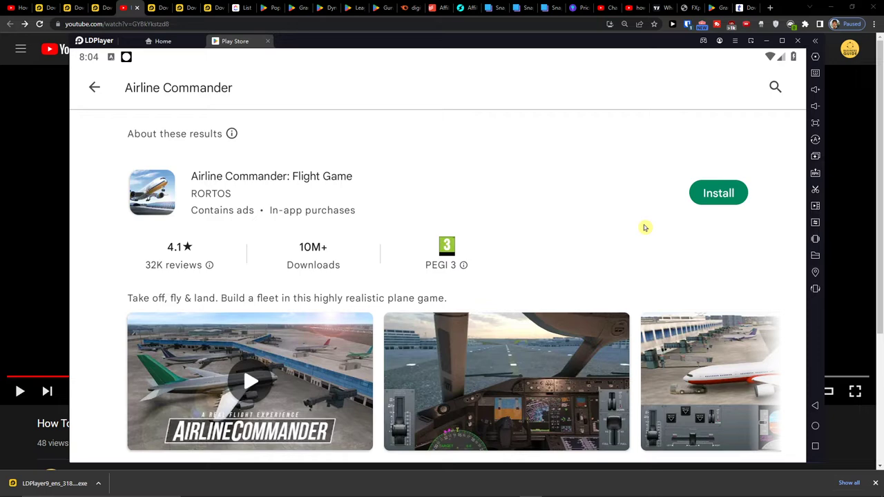
Install Airline Commander: Flight Game from the Play Store search results.
click(710, 193)
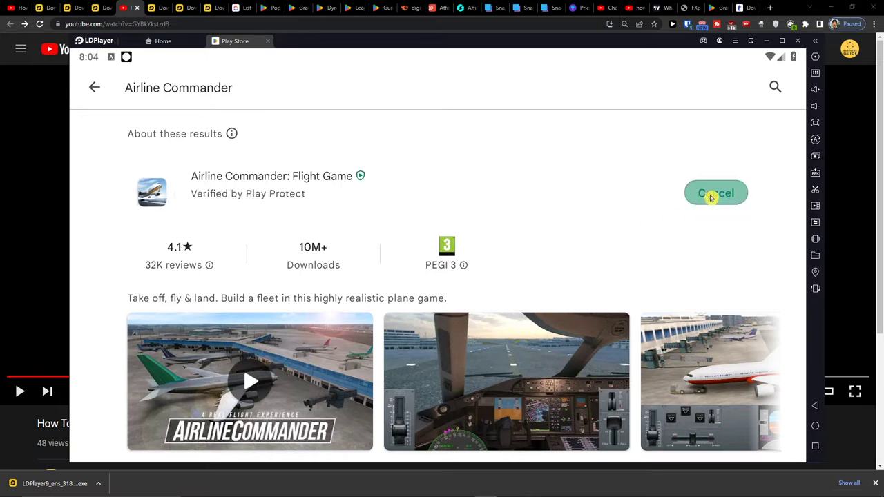
Switch to the War Robots video in the browser and open the bit.ly link for playing mobile games on PC from its description.
click(12, 4)
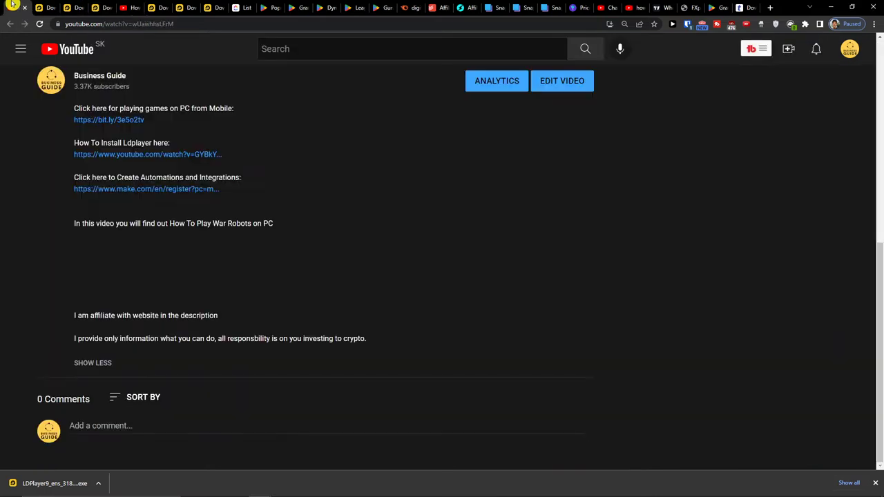
click(114, 121)
click(44, 6)
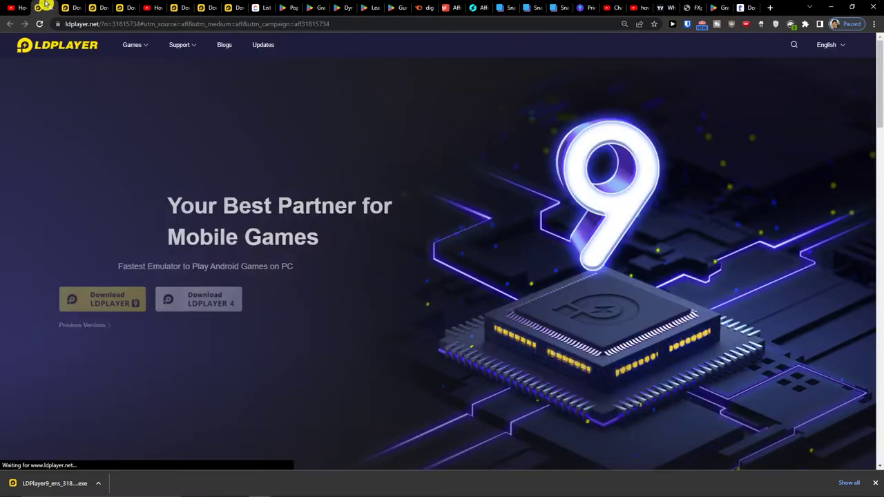
Close the duplicate LDPlayer browser tabs and download LDPlayer 9 from the LDPlayer home page.
click(88, 15)
click(78, 8)
click(77, 8)
click(77, 8)
click(44, 6)
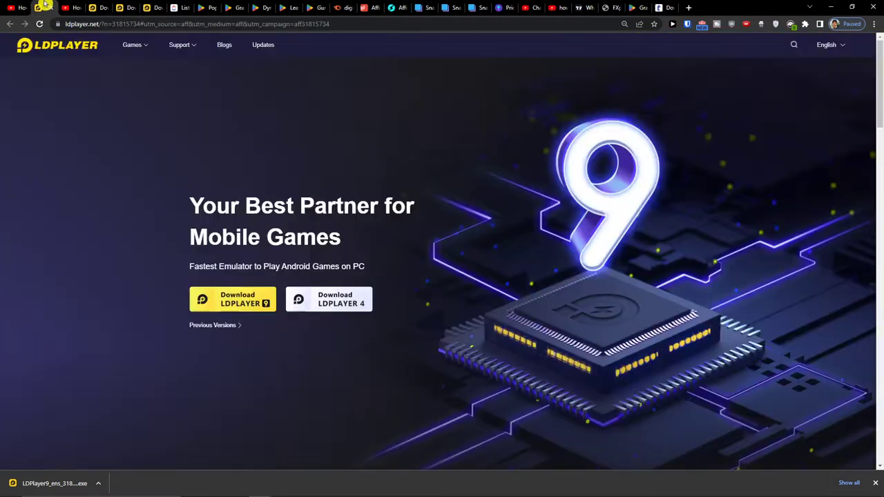
click(207, 301)
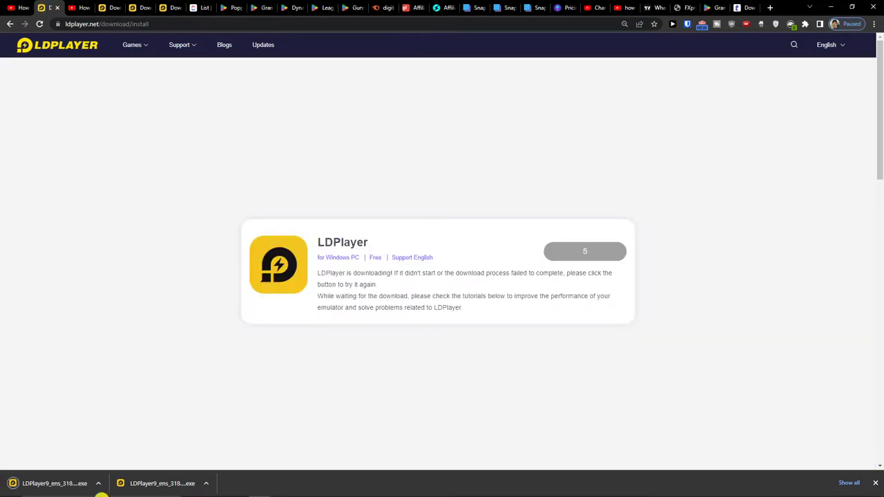
Play the video "How To Install LDplayer On your PC In 2022" from the beginning in full screen.
click(71, 8)
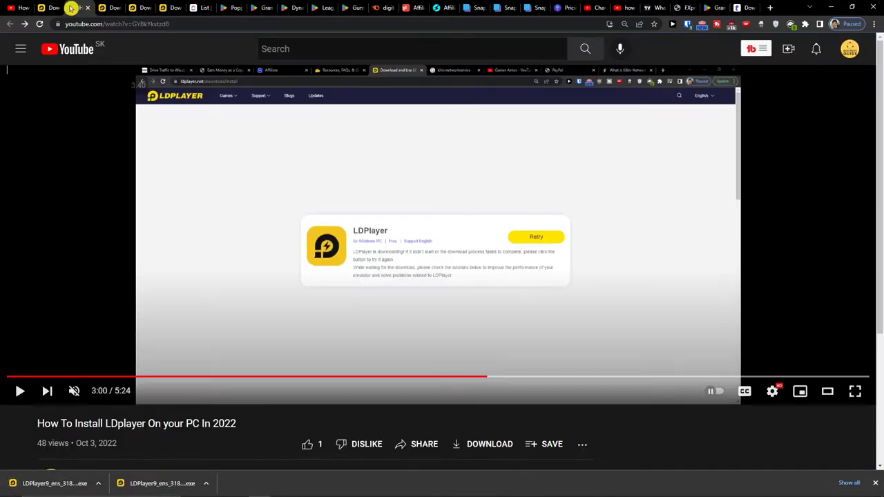
click(14, 377)
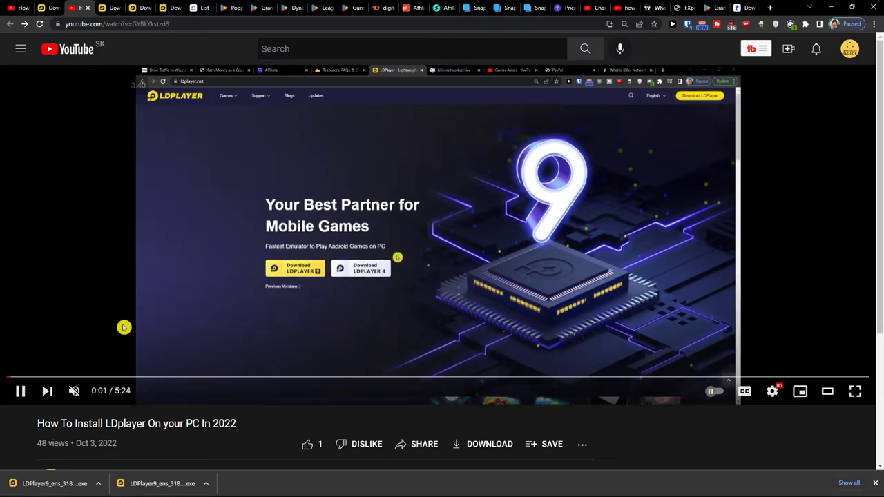
double_click(124, 327)
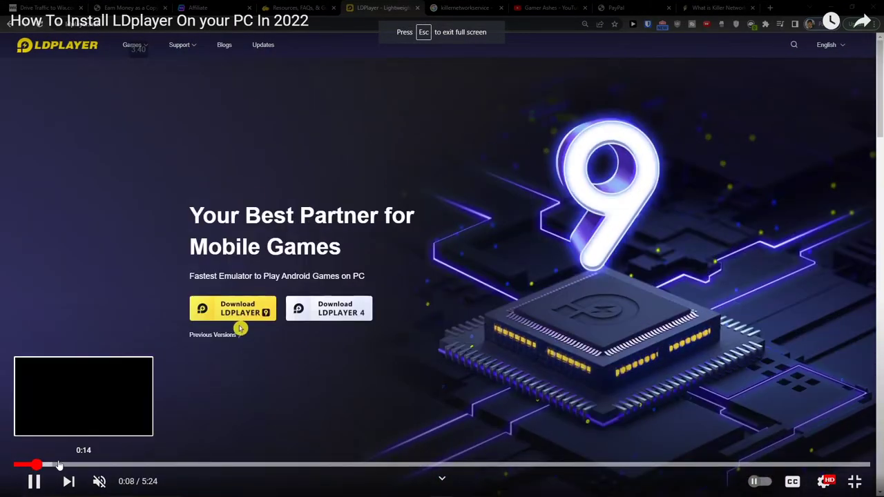
Skip forward through the LDPlayer installation video to the Google Play sign-in part, leave full screen and pause it.
click(60, 465)
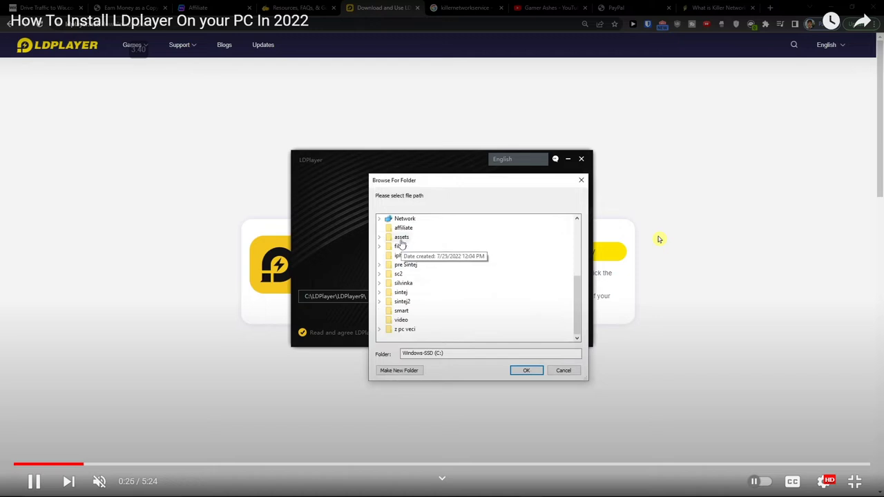
key(Right)
key(Right)
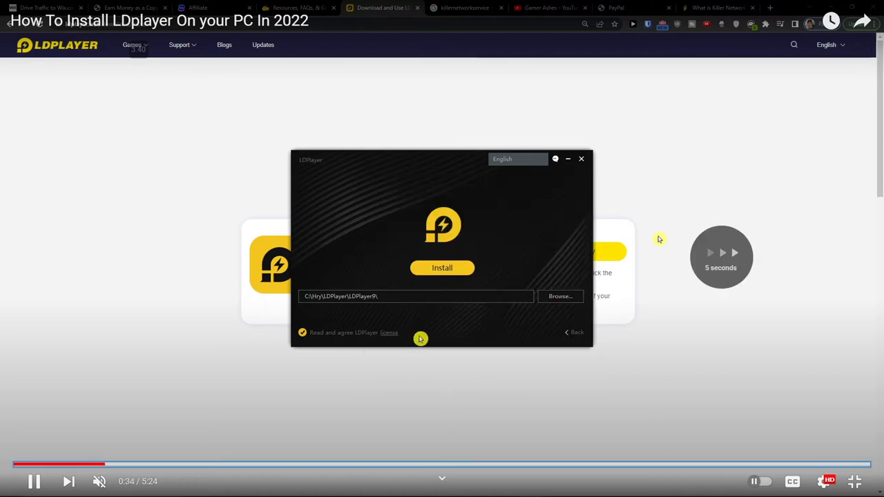
key(Right)
key(Right)
key(Right)
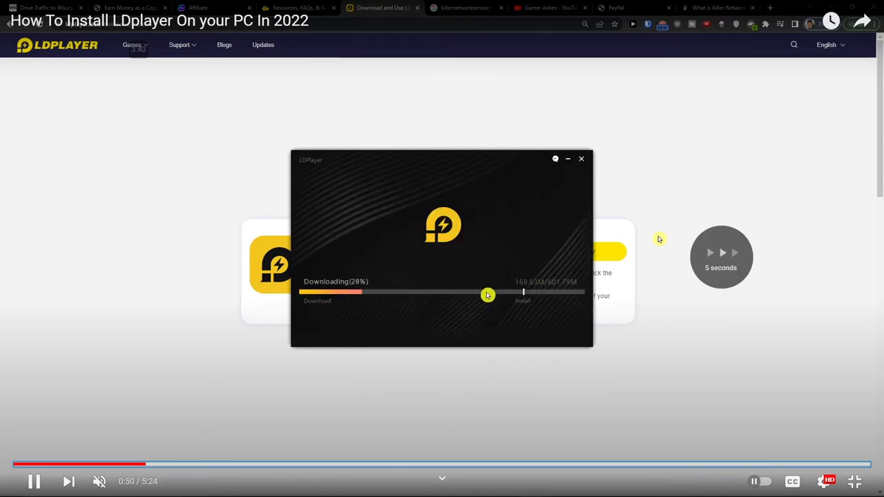
key(Right)
key(Right)
key(Right)
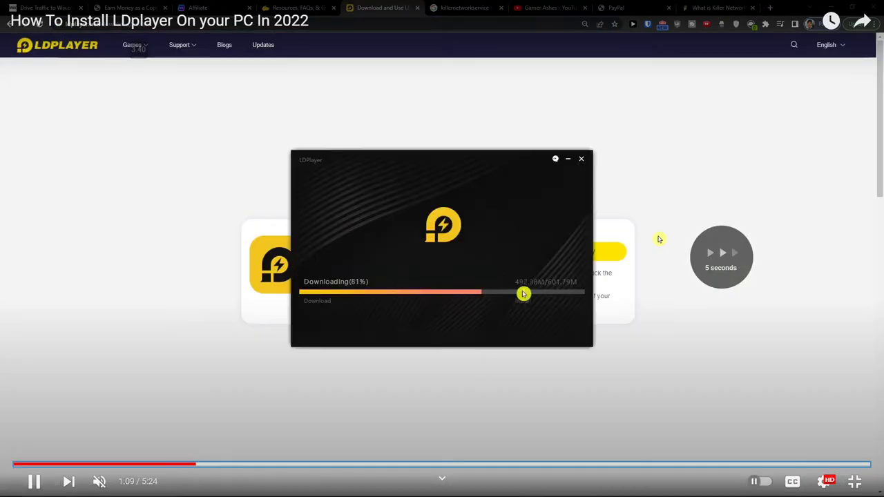
key(Right)
key(Right)
key(Right)
key(Right)
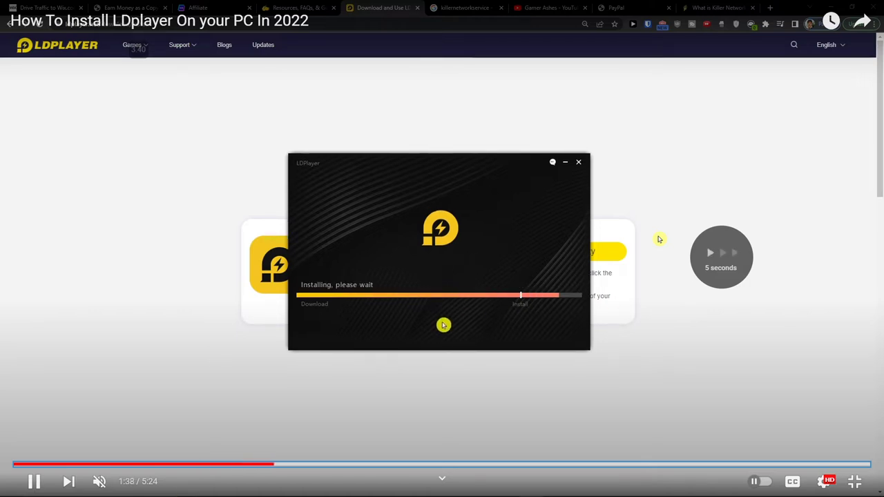
key(Right)
key(Right)
key(Right)
key(Right)
key(Right)
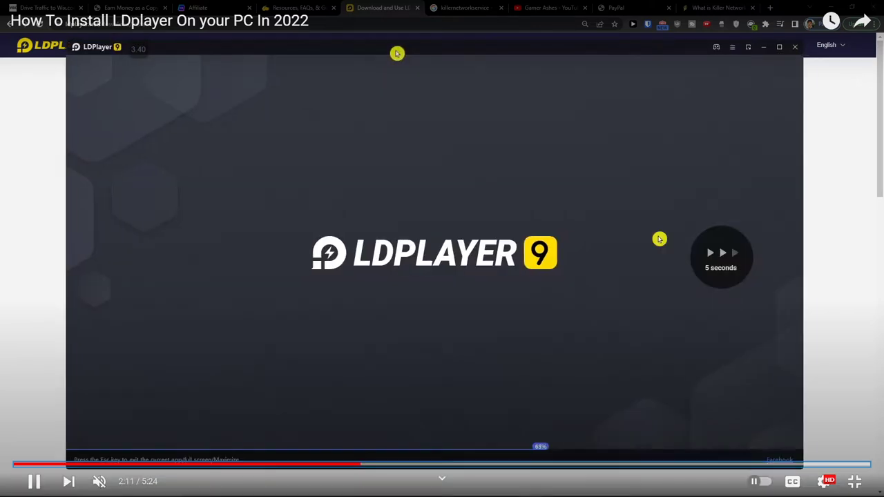
key(Right)
key(Right)
key(Right)
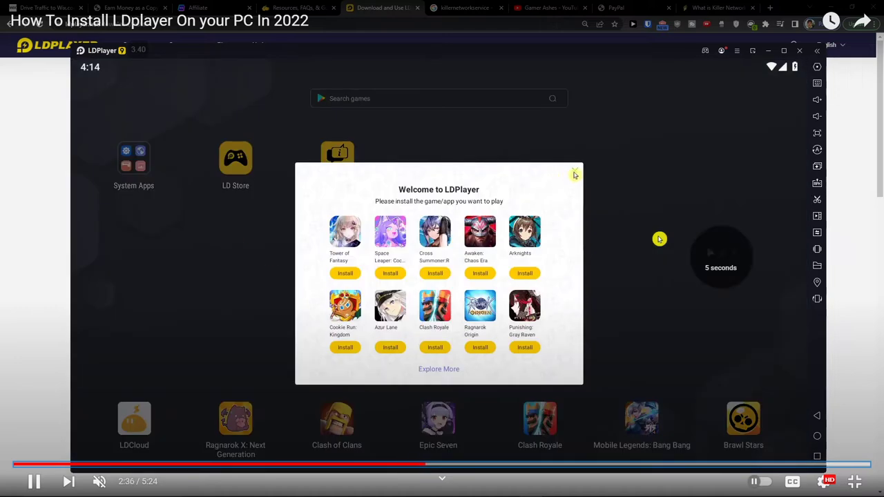
key(Escape)
key(space)
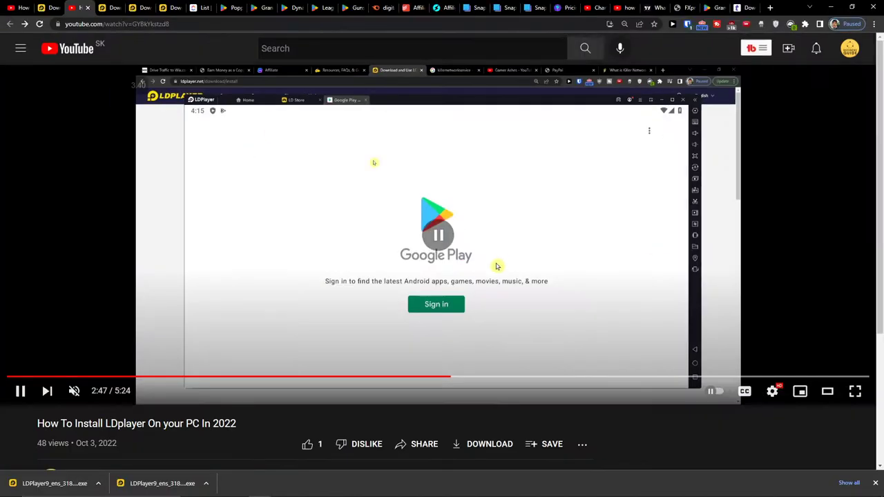
Return to LDPlayer, open the Play Store from System Apps and search for Airline Commander from the recent searches.
click(486, 488)
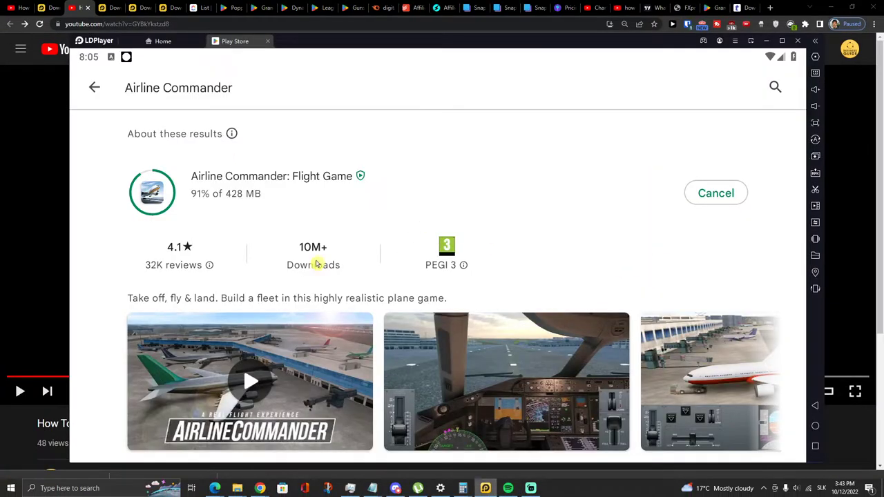
click(96, 86)
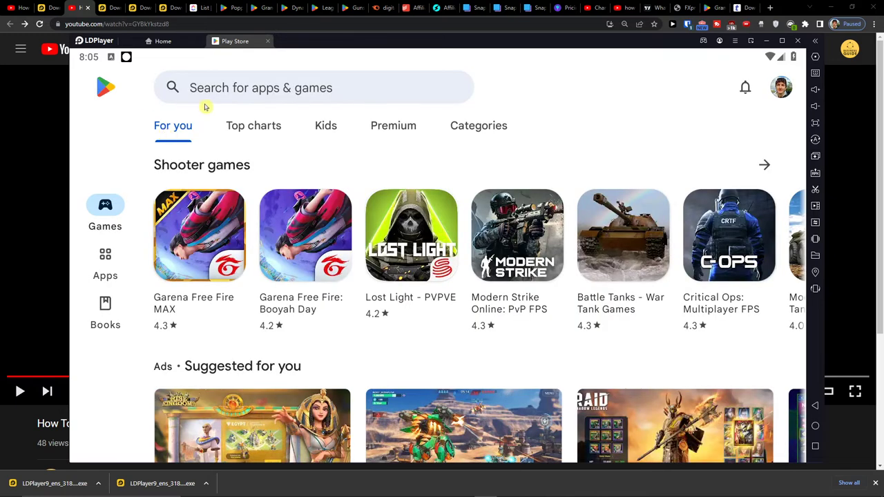
click(163, 41)
click(136, 160)
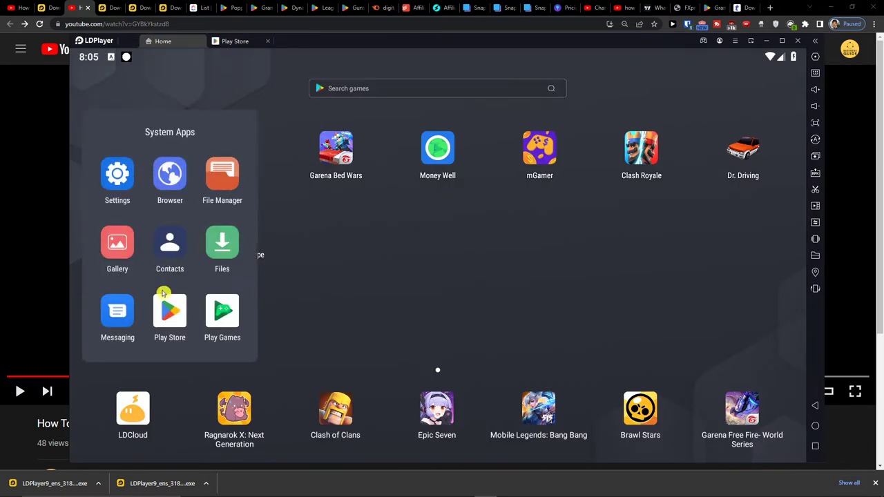
click(162, 311)
click(236, 81)
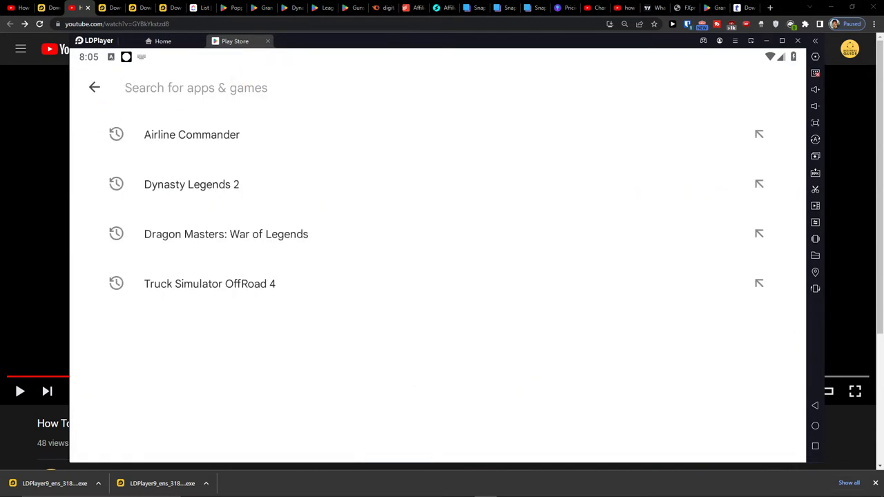
click(183, 131)
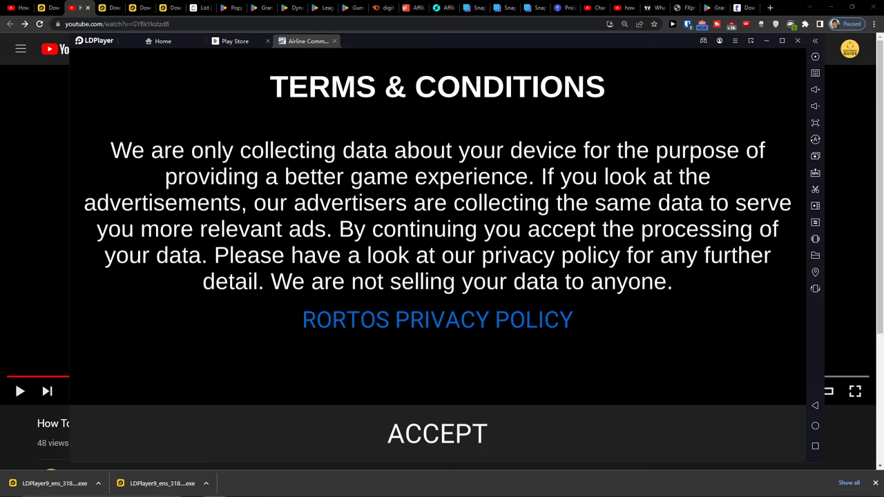
Accept the terms and conditions of Airline Commander.
click(434, 436)
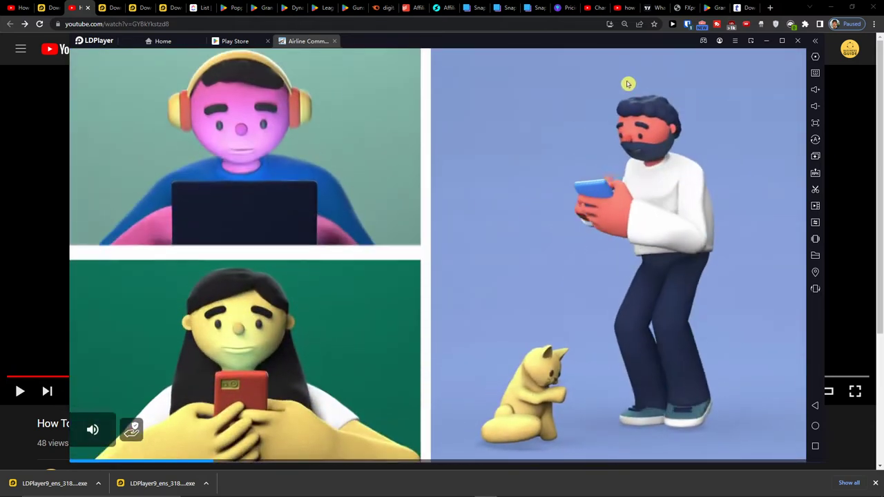
mouse_move(369, 488)
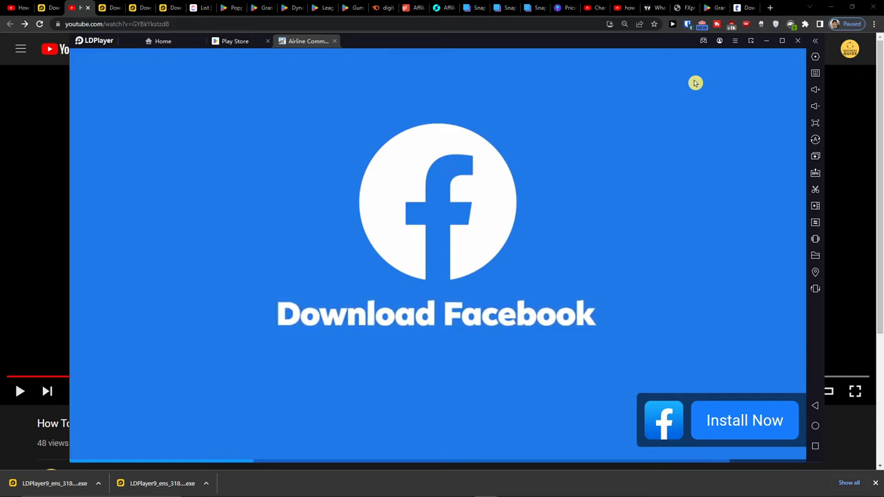
key(super)
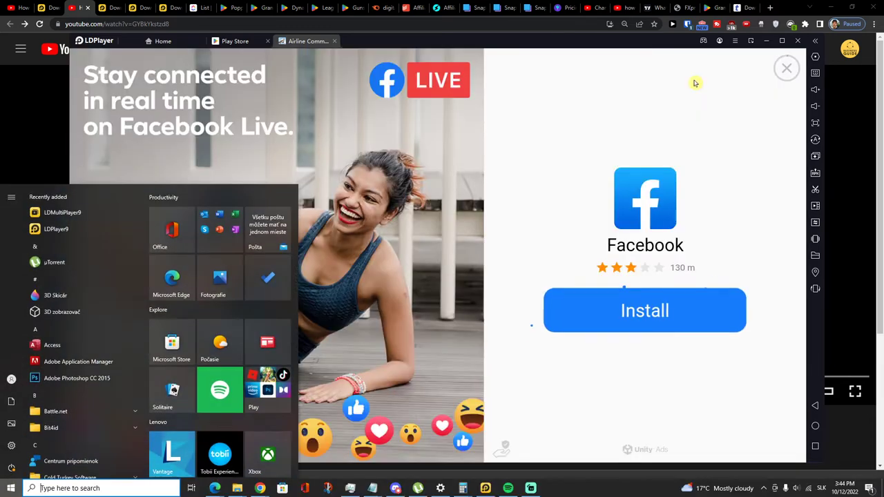
key(Escape)
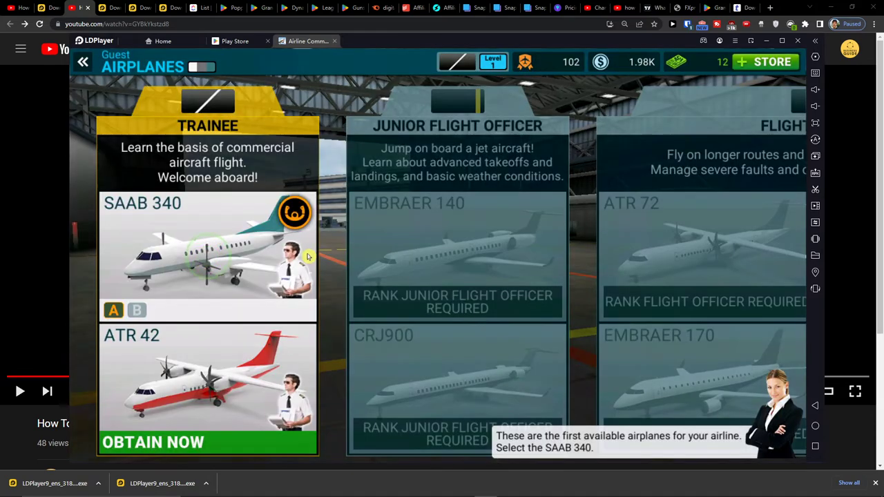
Select the SAAB 340 airplane and start its License A qualifying exam.
click(308, 256)
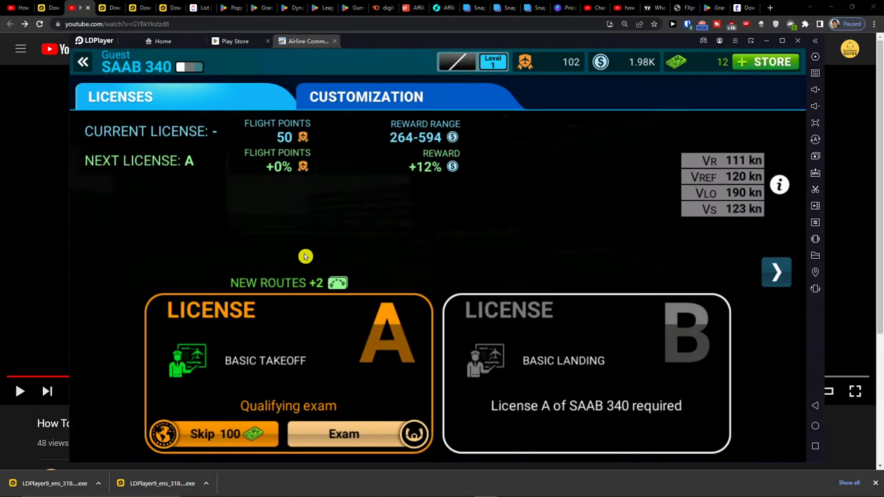
click(325, 435)
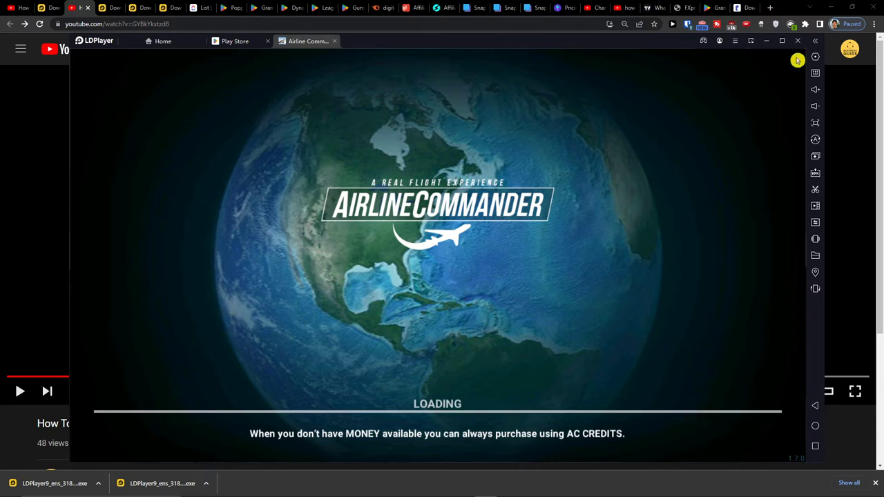
Open the emulator's keyboard mapping for Airline Commander.
click(815, 76)
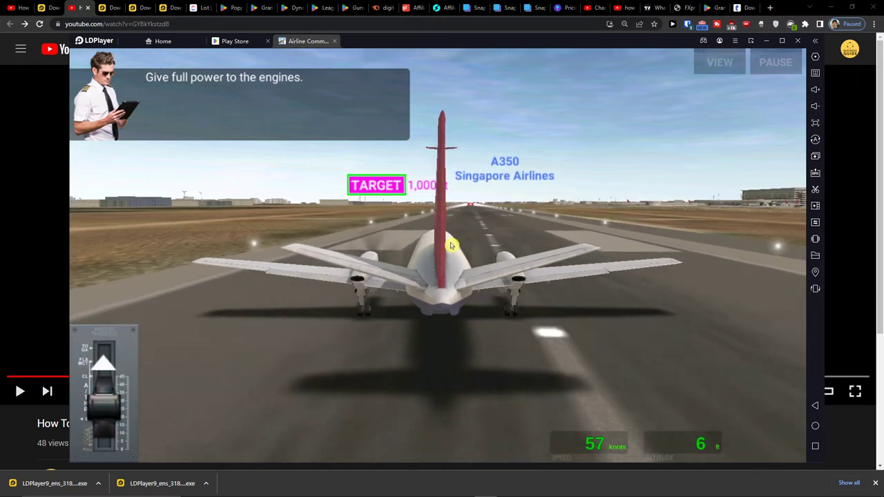
click(814, 73)
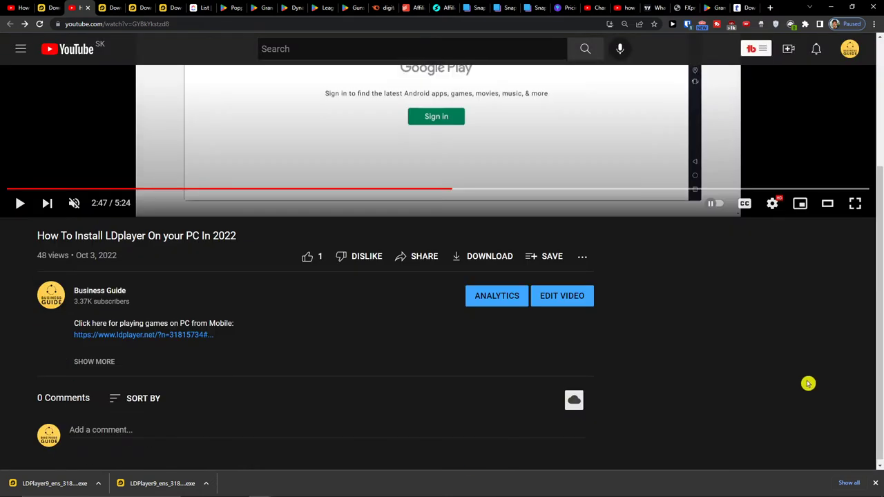
scroll(807, 383, up, 3)
click(530, 488)
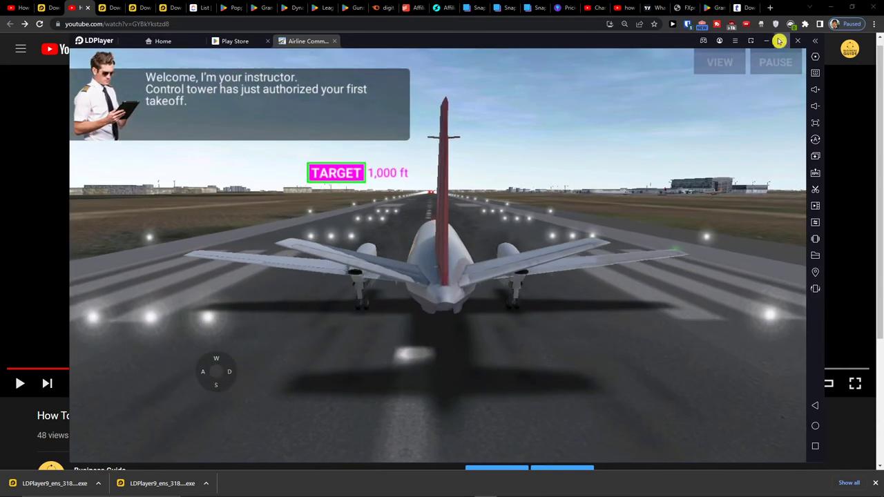
Maximize the emulator window and push the master throttle up to give full power to the engines.
click(781, 41)
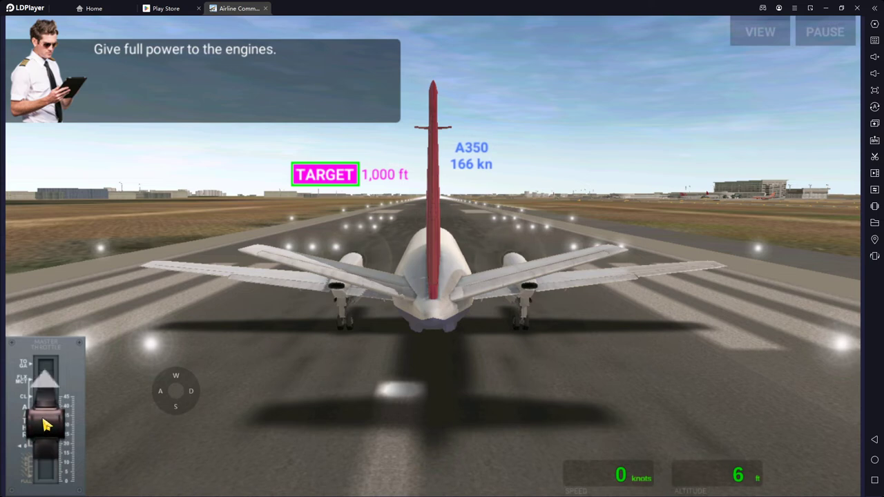
drag(45, 414, 54, 348)
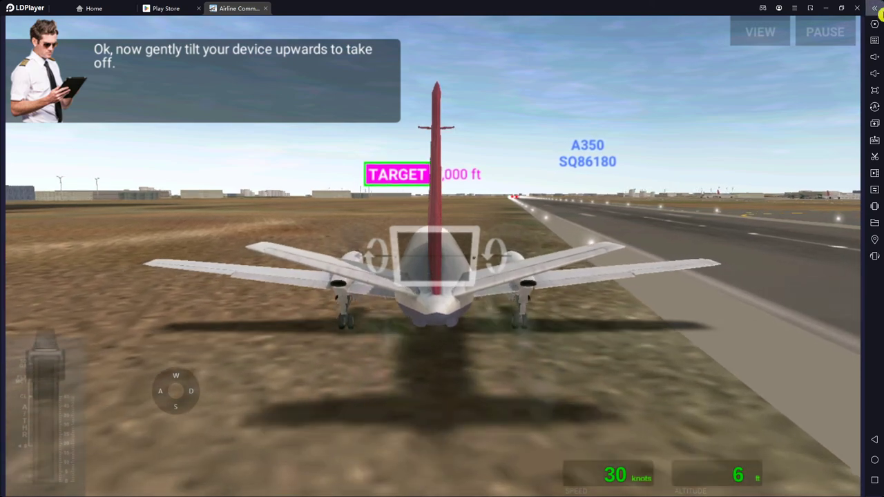
Open the emulator's advanced settings and close them without making changes.
click(874, 29)
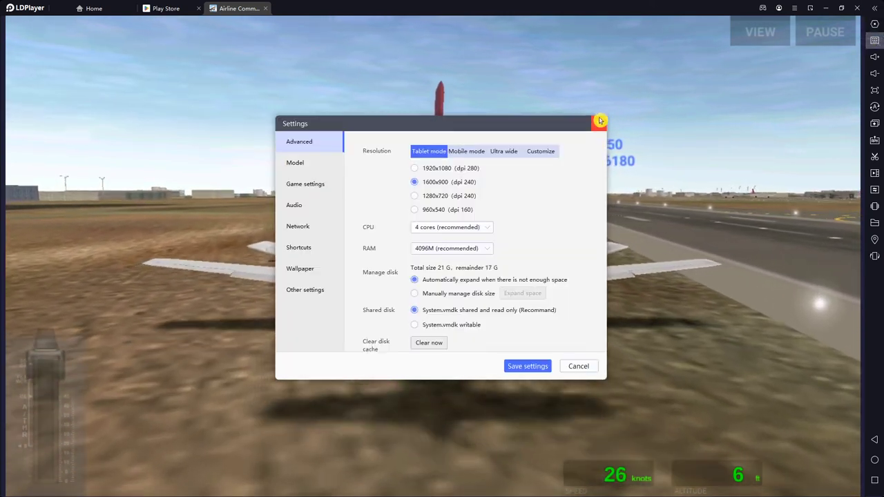
click(599, 119)
click(874, 72)
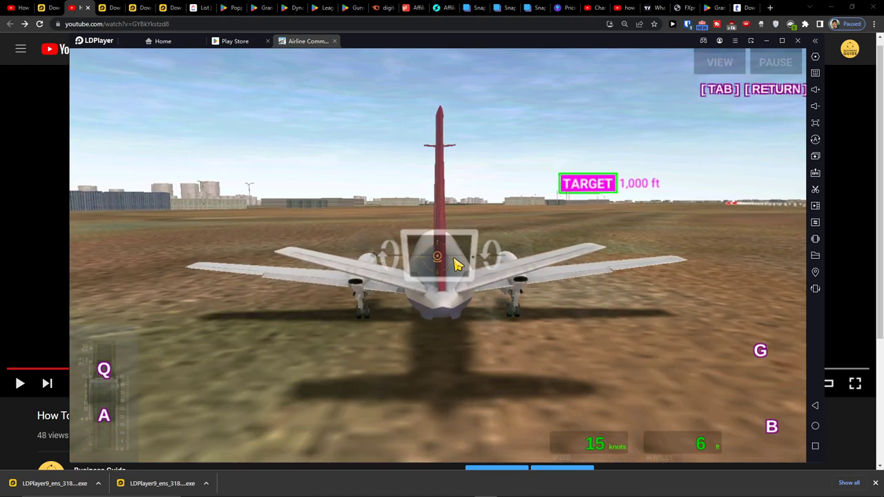
mouse_move(534, 492)
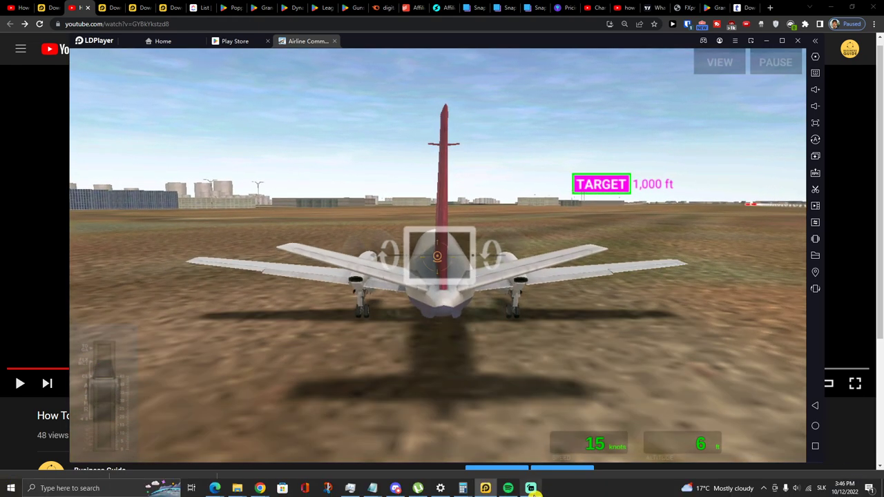